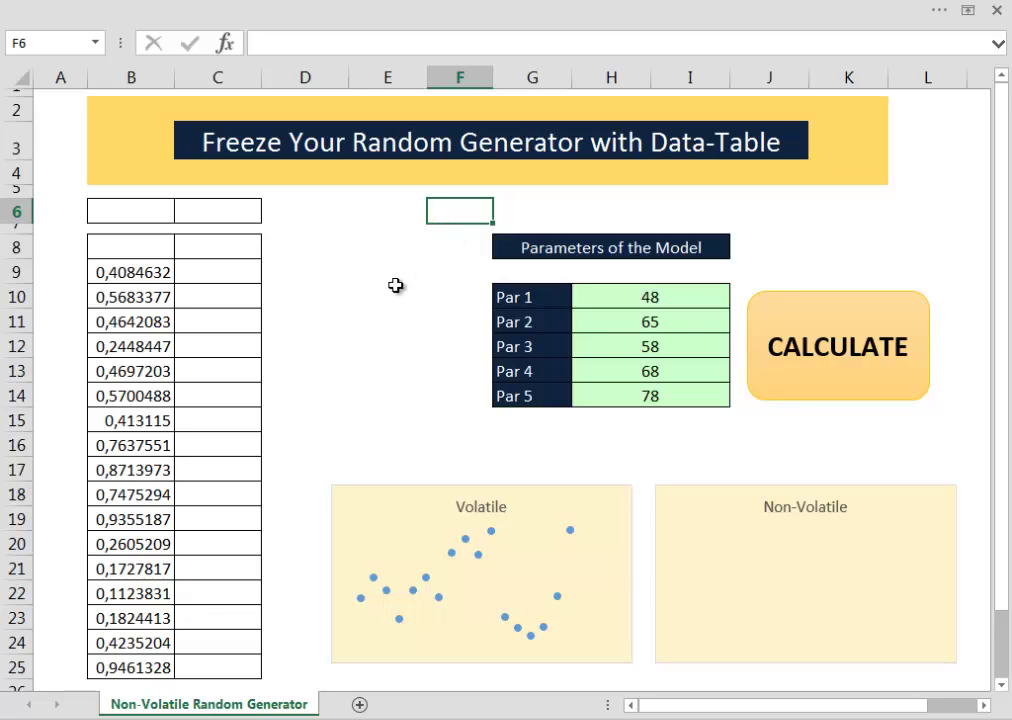
Inspect the RAND formula behind the first random number in column B without changing it
{"action": "left_click", "coordinate": [147, 271]}
{"action": "key", "text": "F2"}
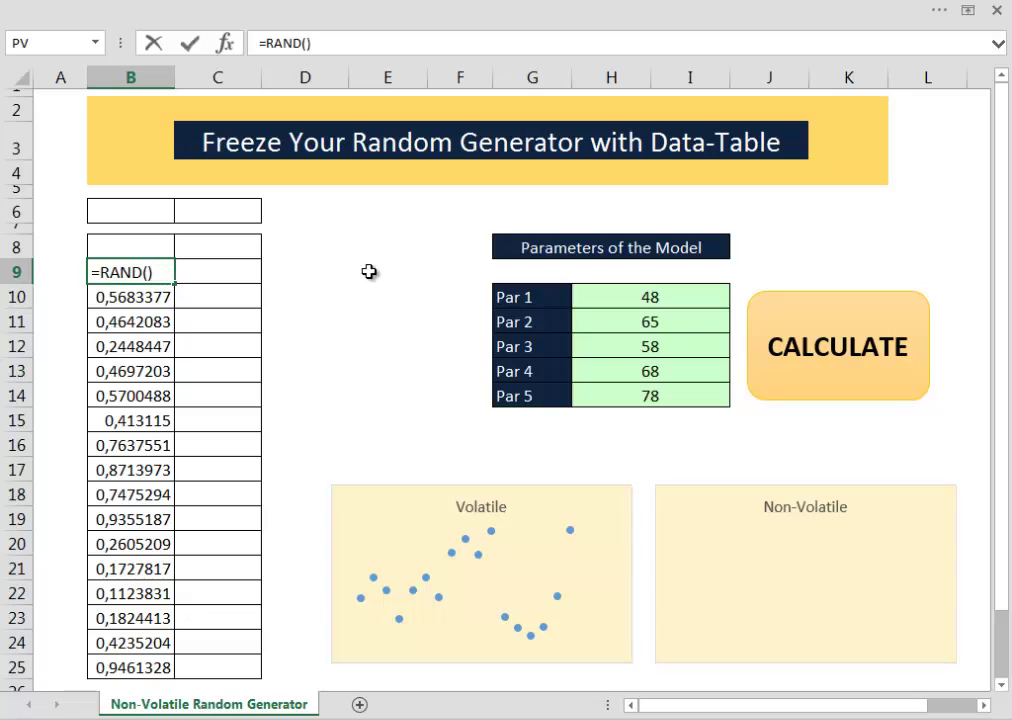
{"action": "key", "text": "Escape"}
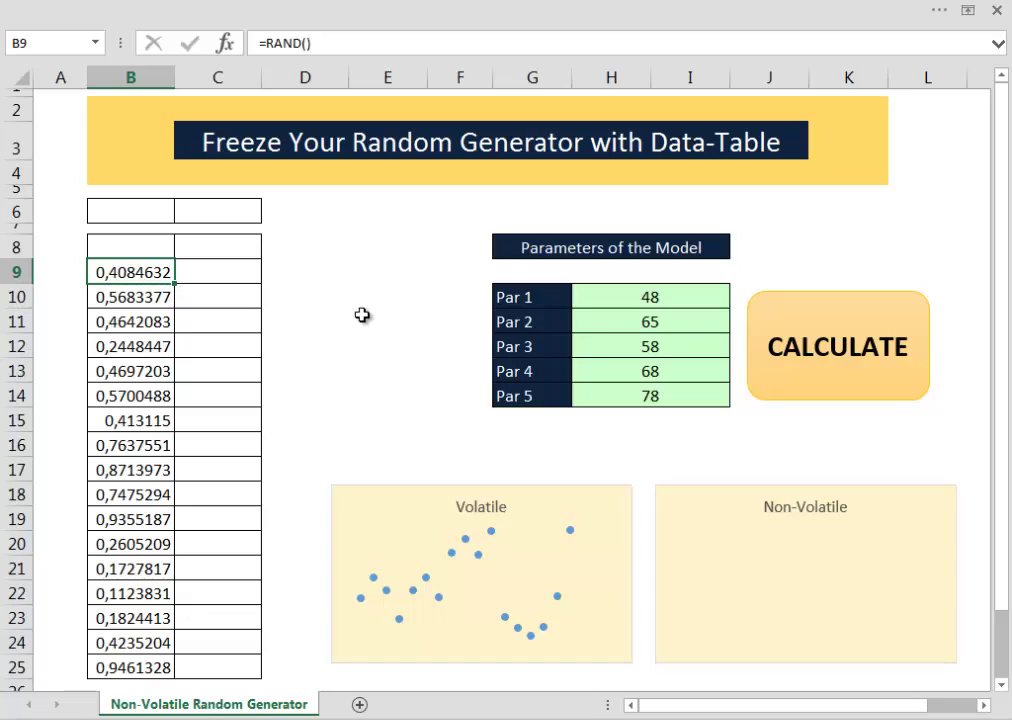
Set Par 1 to 47 and re-enter Par 2 as 65 and Par 3 as 58
{"action": "left_click", "coordinate": [644, 297]}
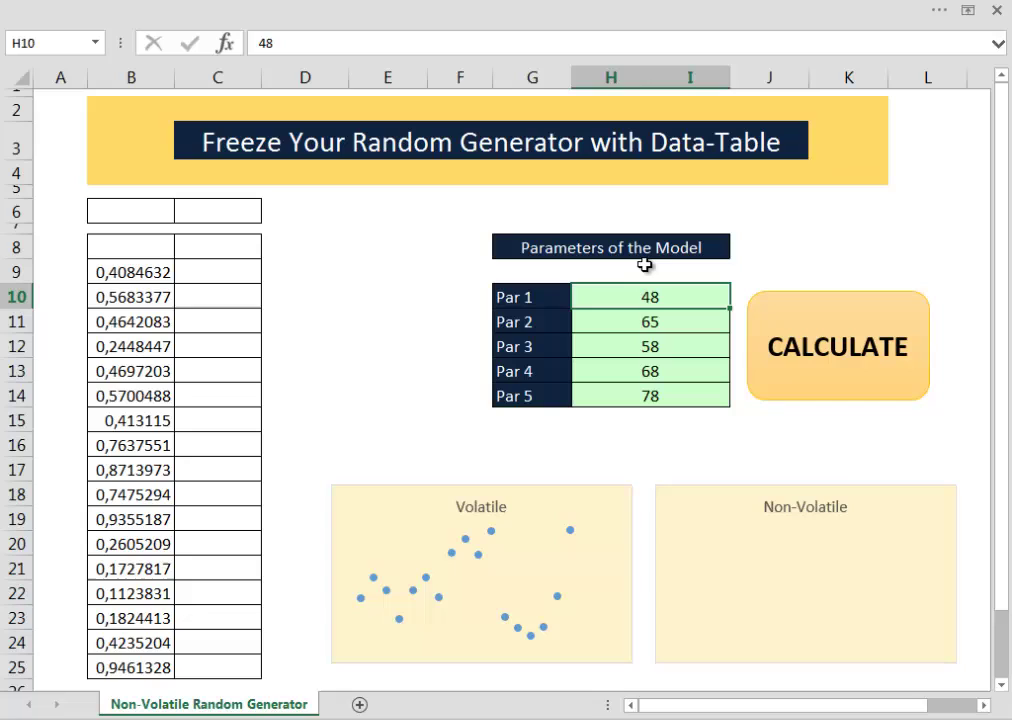
{"action": "left_click_drag", "start_coordinate": [679, 293], "coordinate": [684, 395]}
{"action": "left_click", "coordinate": [678, 302]}
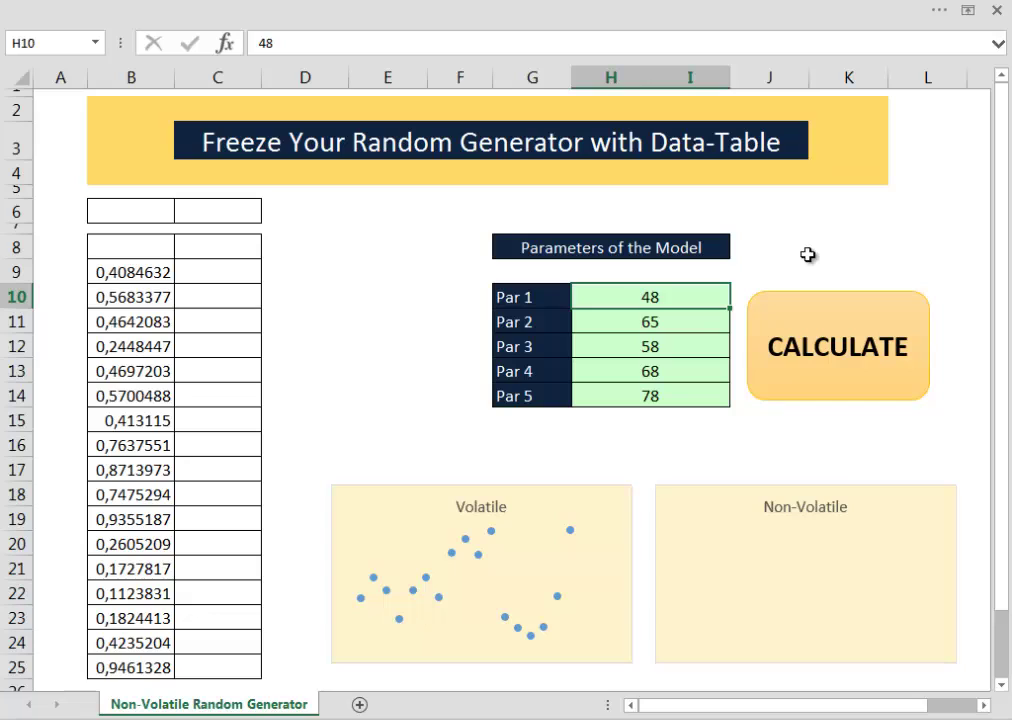
{"action": "type", "text": "47"}
{"action": "key", "text": "Return"}
{"action": "type", "text": "65"}
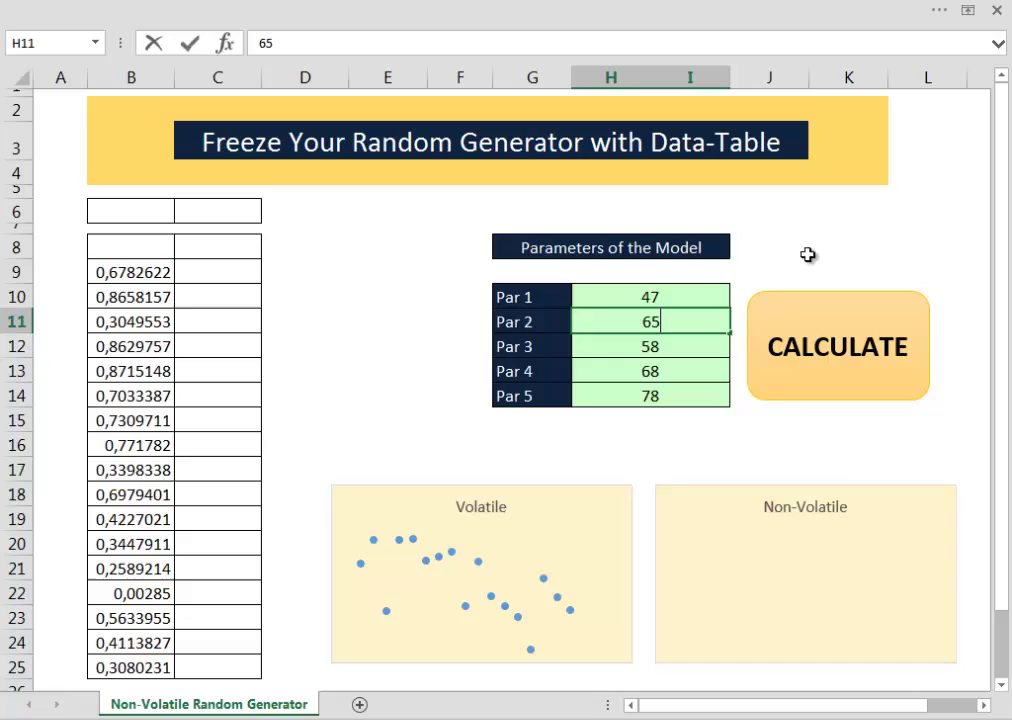
{"action": "key", "text": "Return"}
{"action": "type", "text": "58"}
{"action": "key", "text": "Return"}
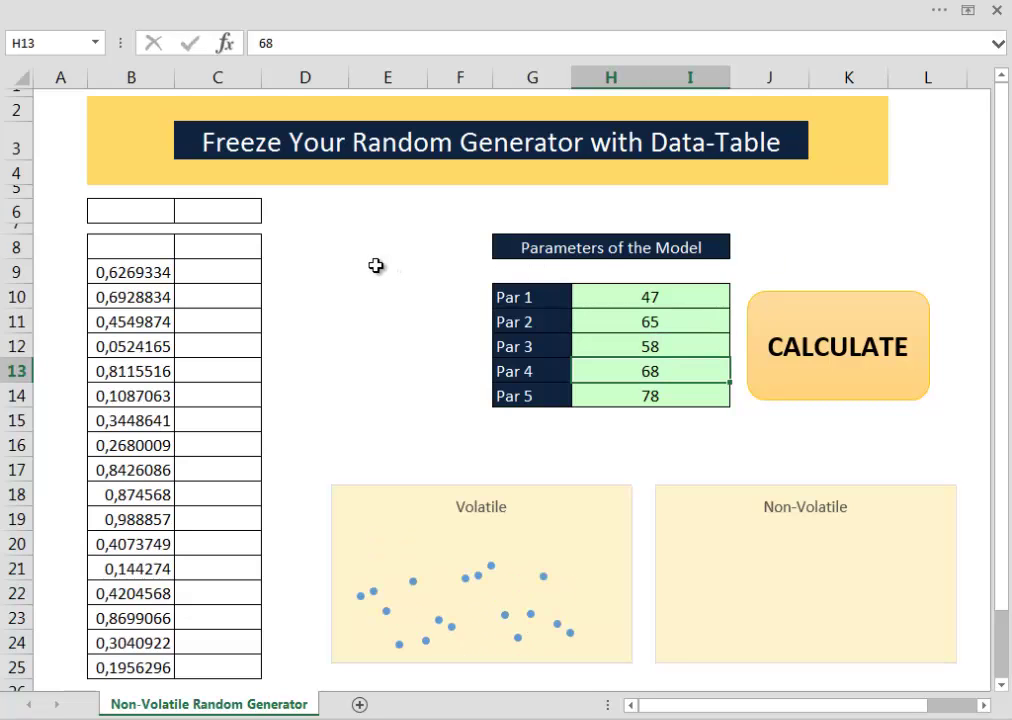
Check the first random number's regenerated formula in B9, then cancel the edit
{"action": "left_click", "coordinate": [148, 270]}
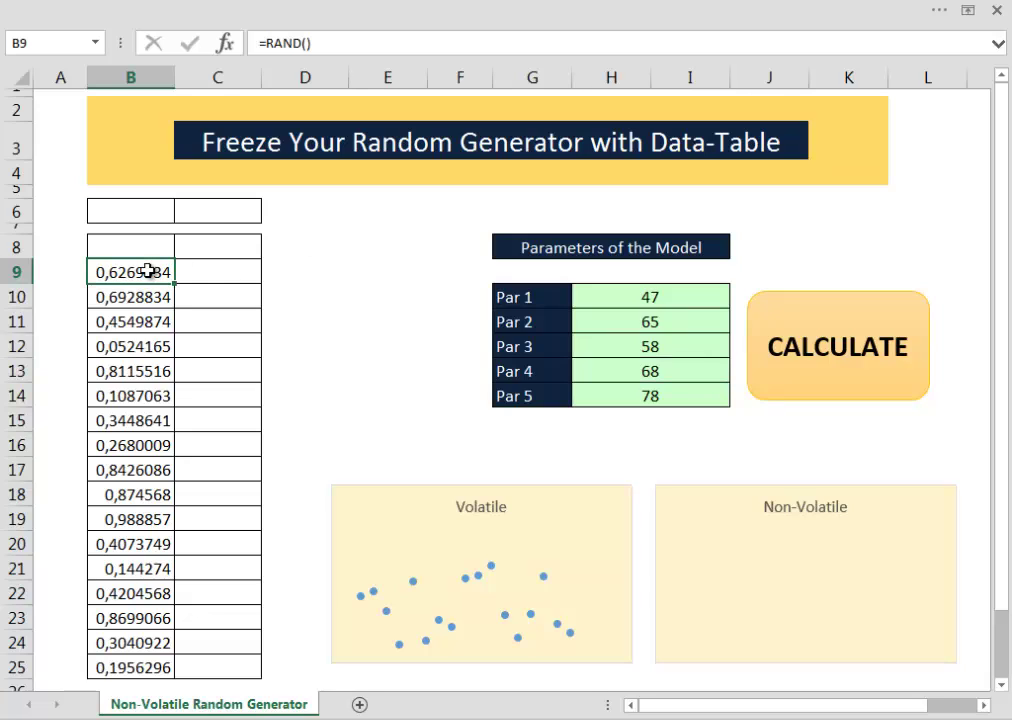
{"action": "double_click", "coordinate": [148, 270]}
{"action": "key", "text": "Escape"}
{"action": "left_click", "coordinate": [633, 296]}
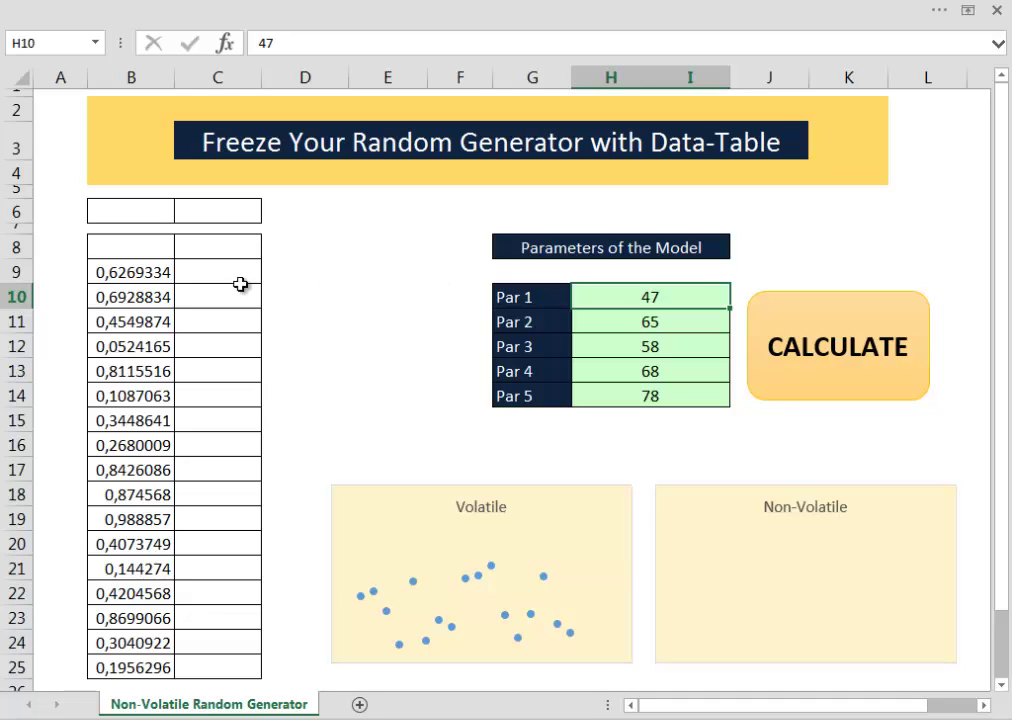
{"action": "left_click", "coordinate": [120, 273]}
{"action": "left_click_drag", "start_coordinate": [116, 662], "coordinate": [115, 664]}
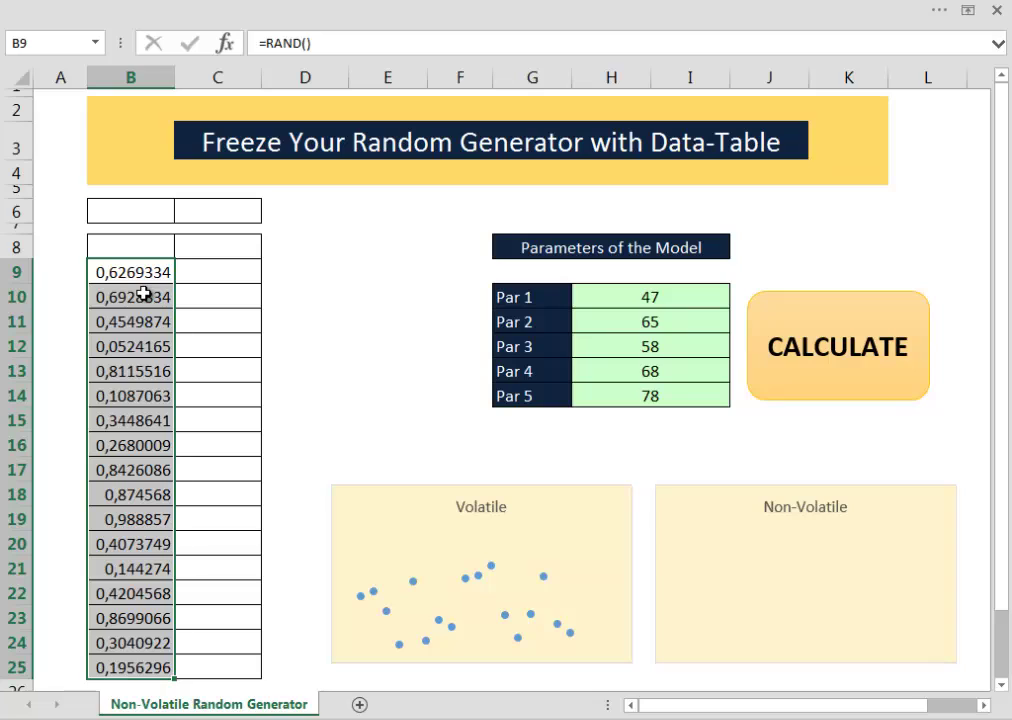
{"action": "left_click", "coordinate": [623, 297]}
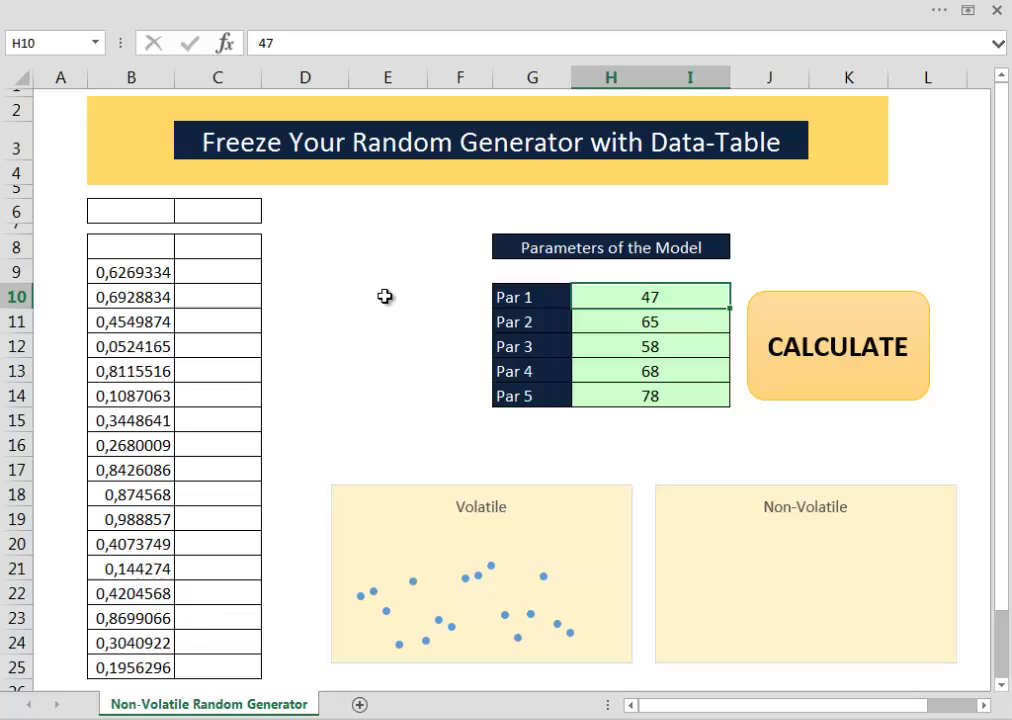
{"action": "left_click", "coordinate": [245, 146]}
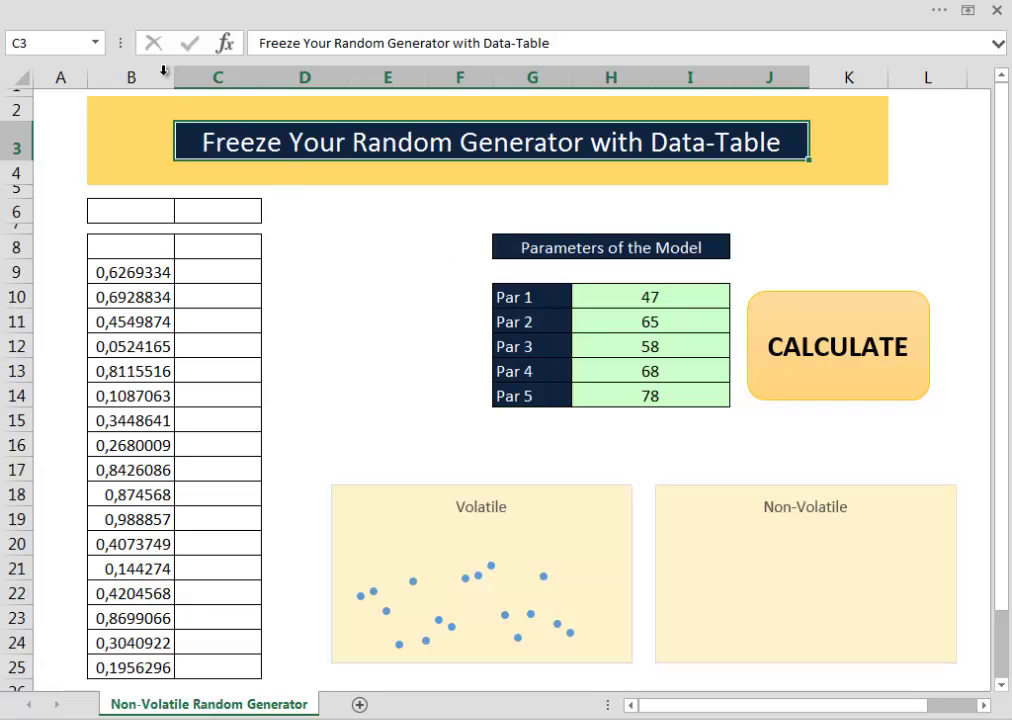
In Excel Options > Formulas, set Workbook Calculation to 'Automatic except for data tables'
{"action": "left_click", "coordinate": [108, 14]}
{"action": "left_click", "coordinate": [29, 44]}
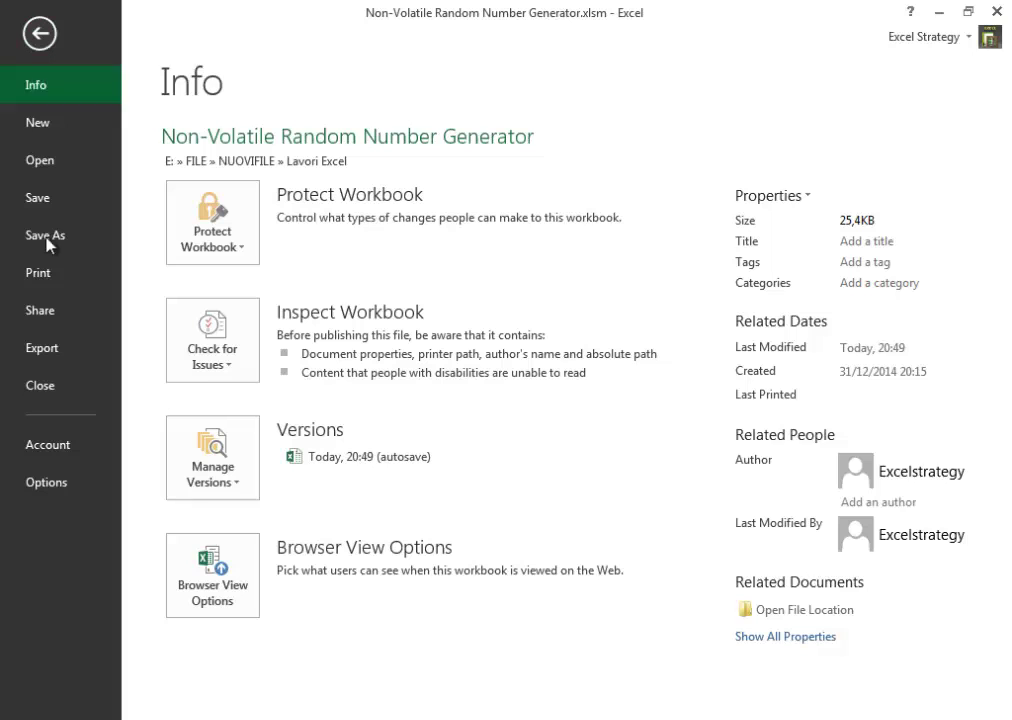
{"action": "left_click", "coordinate": [75, 484]}
{"action": "left_click", "coordinate": [200, 94]}
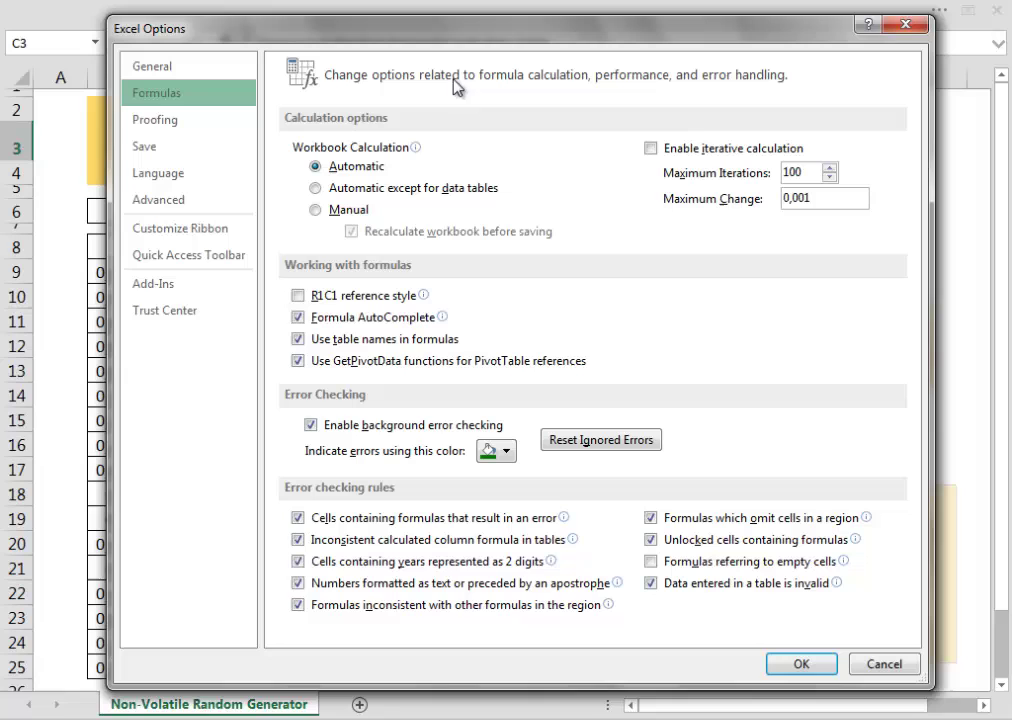
{"action": "left_click_drag", "start_coordinate": [648, 40], "coordinate": [664, 45]}
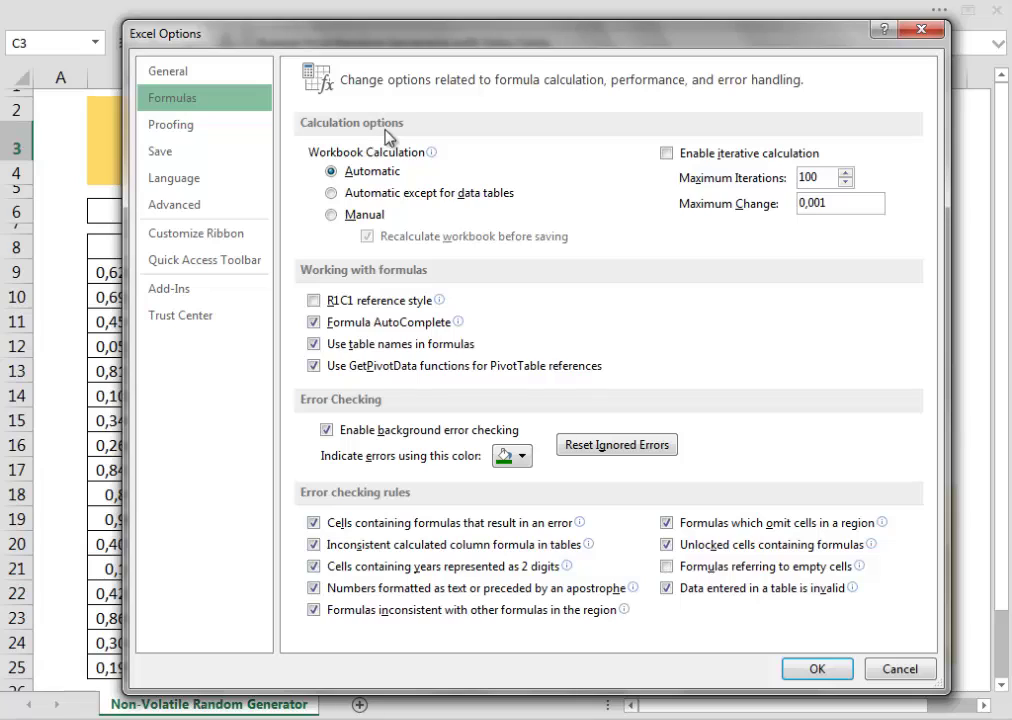
{"action": "left_click", "coordinate": [333, 195]}
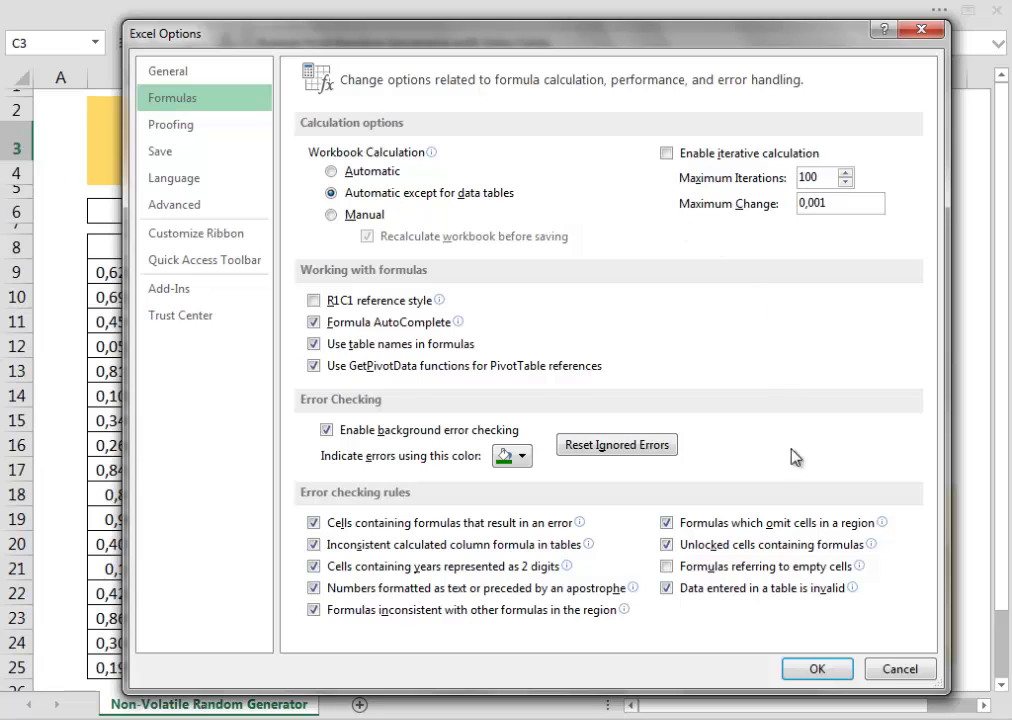
{"action": "left_click", "coordinate": [816, 670]}
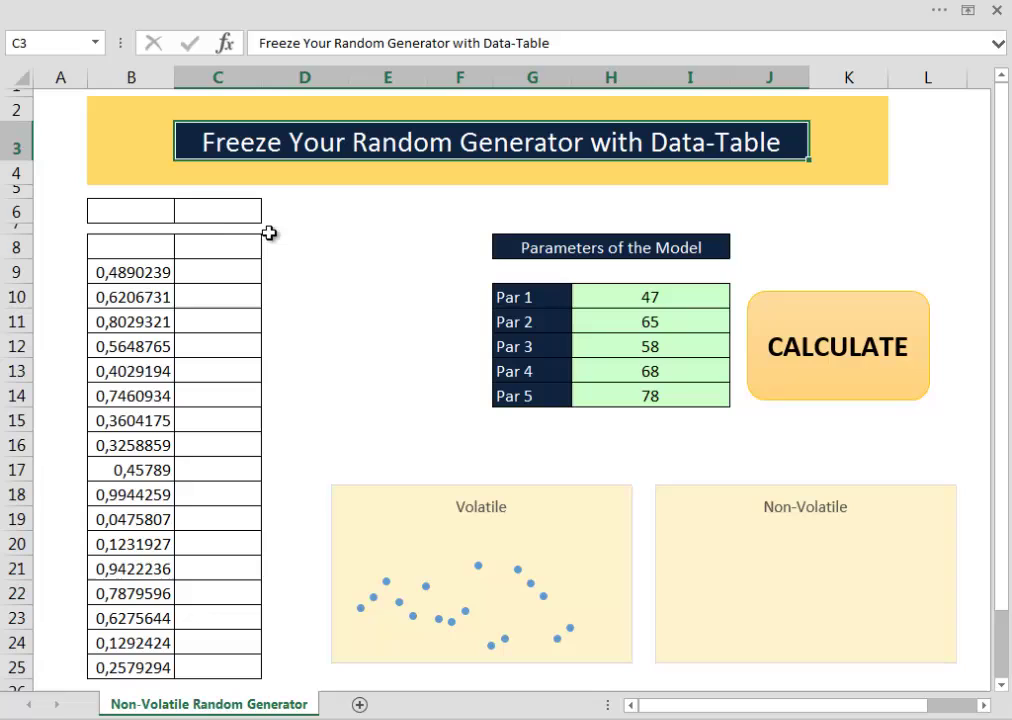
Give cell C6 the formula =B6
{"action": "left_click", "coordinate": [218, 211]}
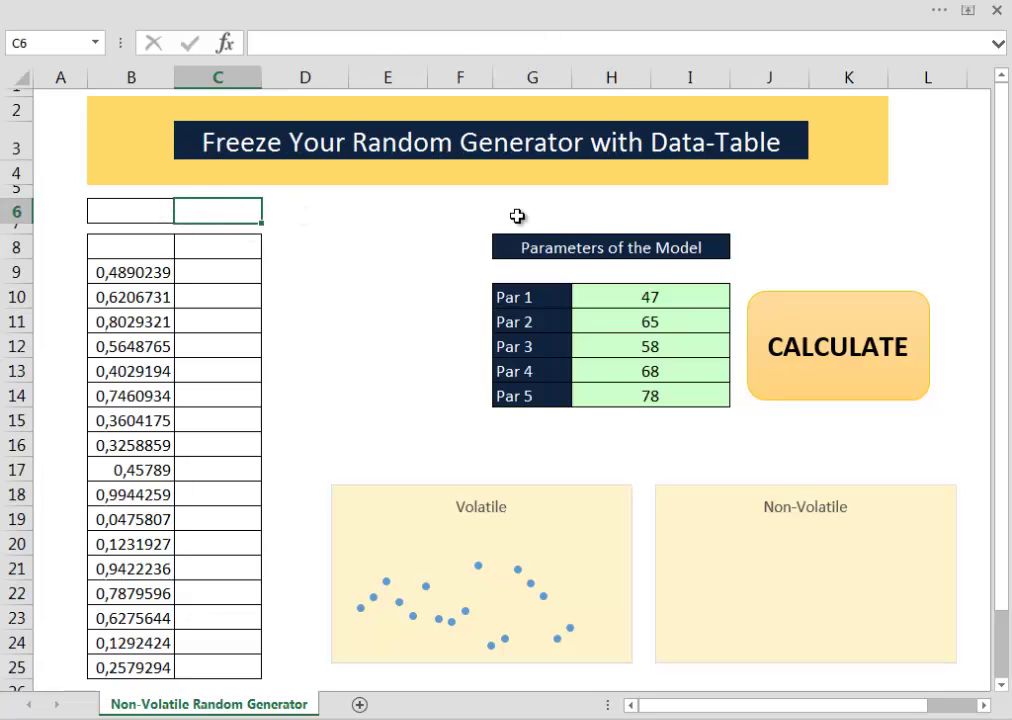
{"action": "type", "text": "="}
{"action": "key", "text": "Left"}
{"action": "key", "text": "ctrl+Return"}
Enter =C6 in cell C8 so the data table's top cell shows 0
{"action": "left_click", "coordinate": [256, 245]}
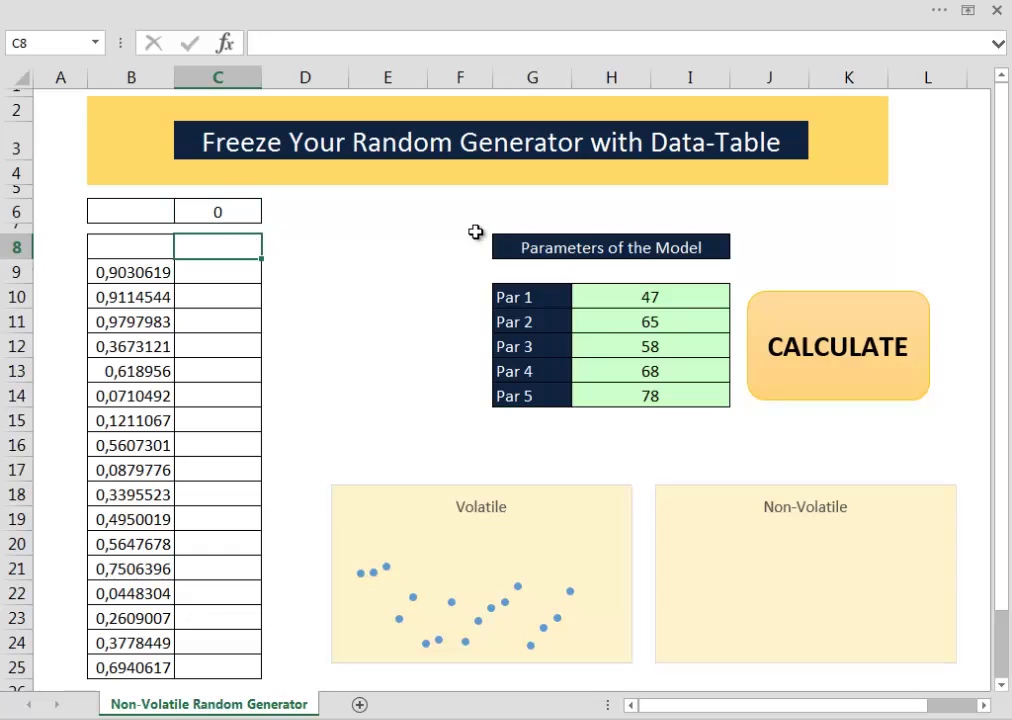
{"action": "type", "text": "="}
{"action": "key", "text": "Up"}
{"action": "key", "text": "Up"}
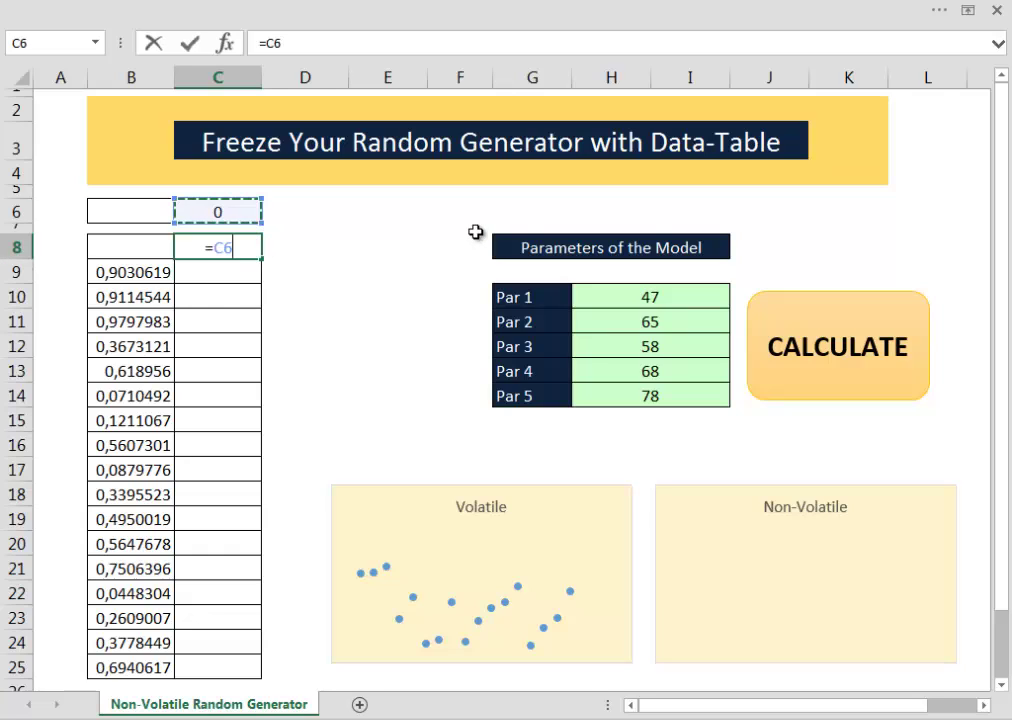
{"action": "key", "text": "ctrl+Return"}
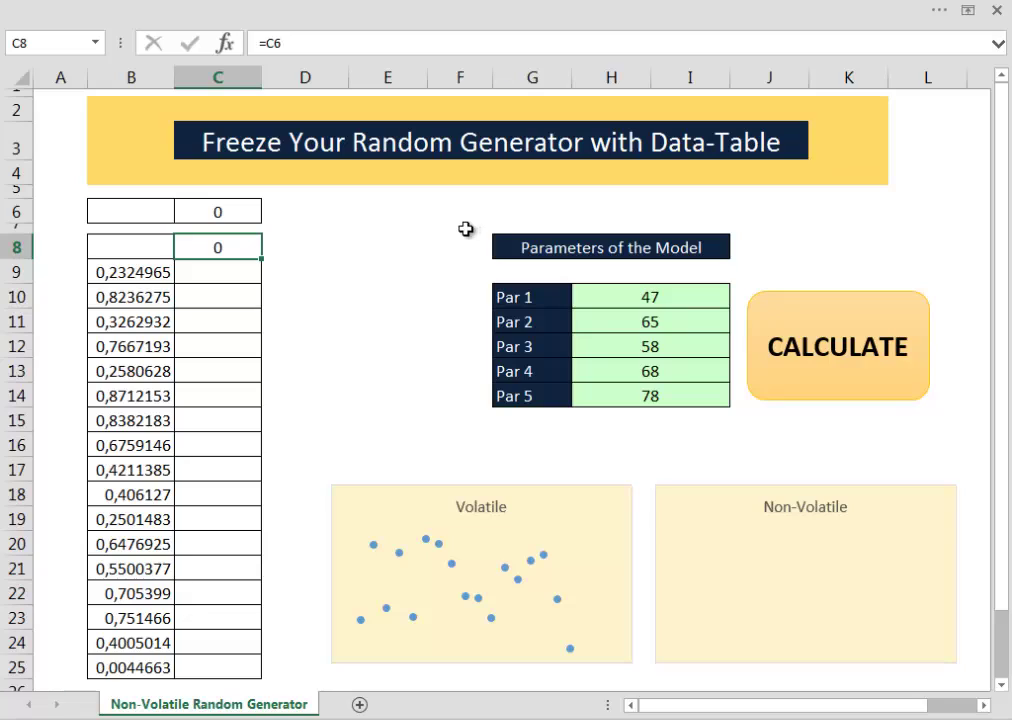
{"action": "left_click", "coordinate": [137, 244]}
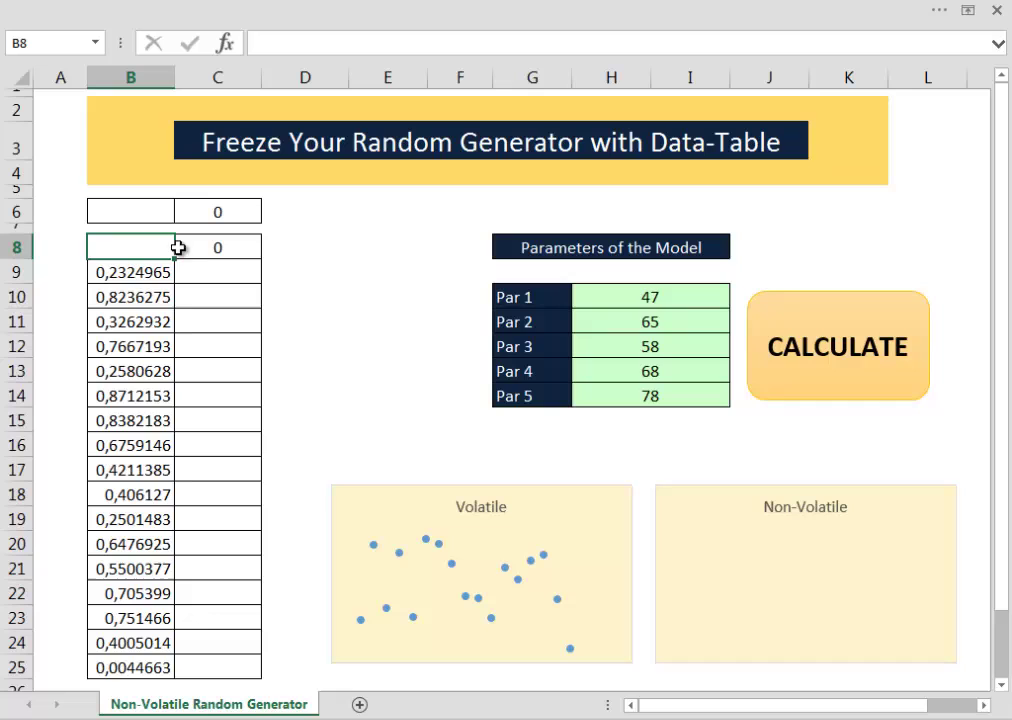
Create a What-If data table on B8:C25 with $B$6 as the column input cell
{"action": "left_click", "coordinate": [217, 665], "text": "shift"}
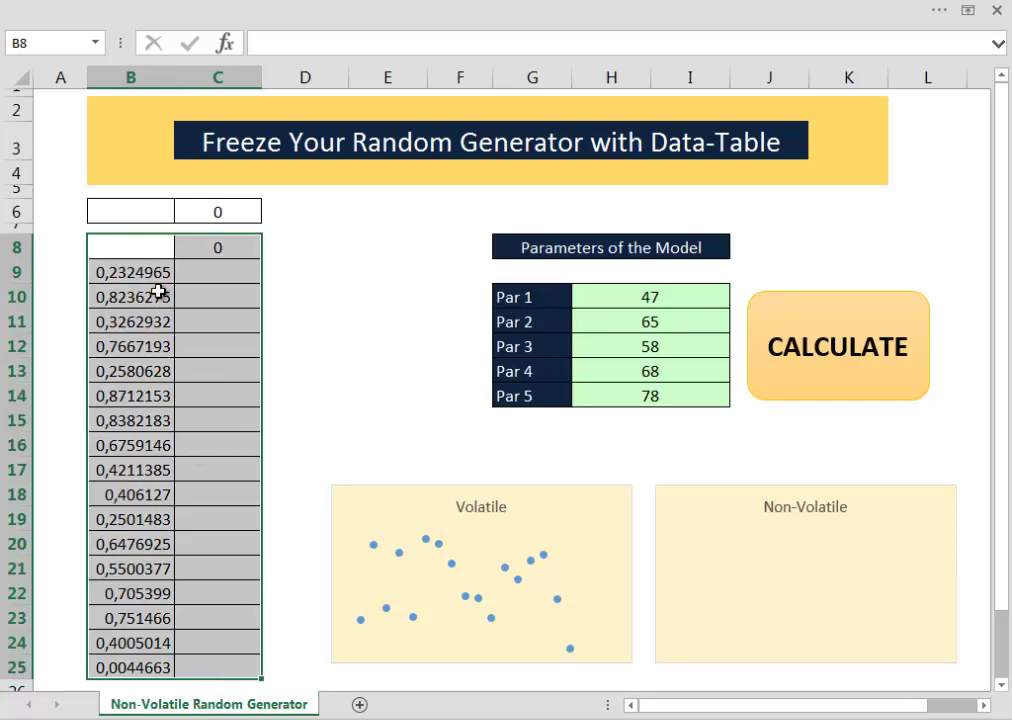
{"action": "left_click", "coordinate": [263, 14]}
{"action": "left_click", "coordinate": [316, 45]}
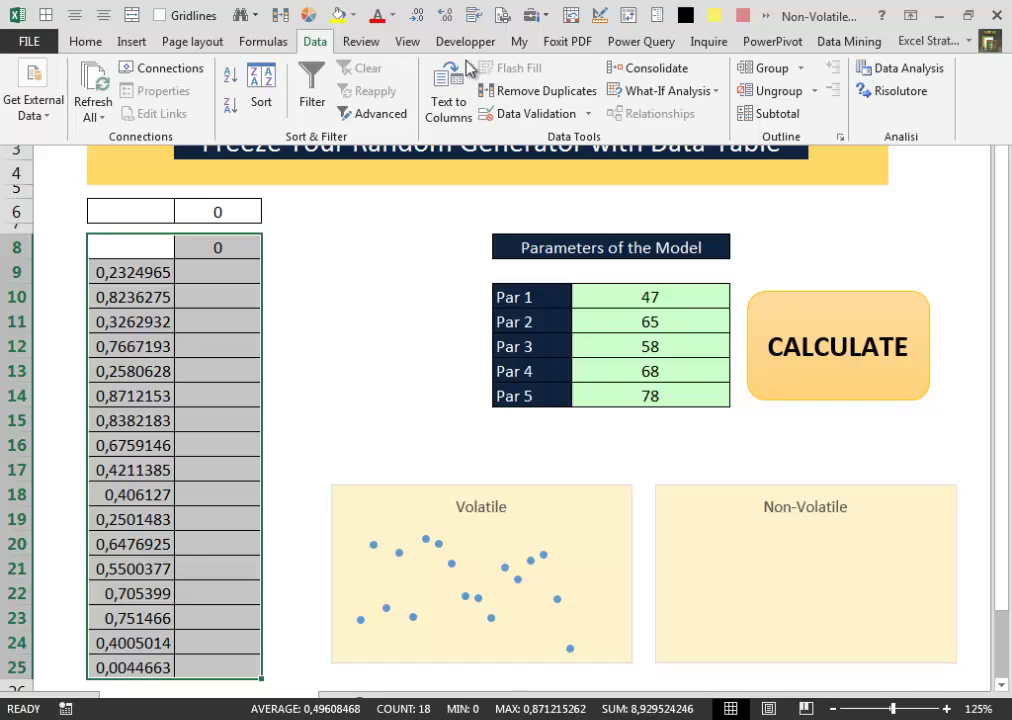
{"action": "left_click", "coordinate": [708, 98]}
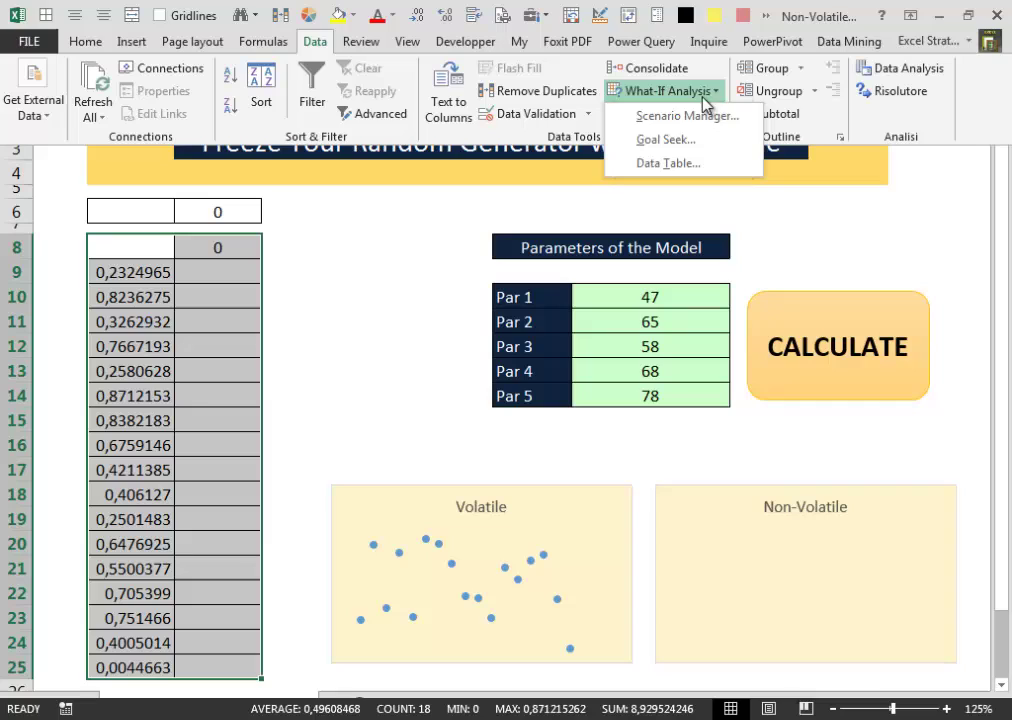
{"action": "left_click", "coordinate": [704, 164]}
{"action": "left_click_drag", "start_coordinate": [591, 287], "coordinate": [541, 313]}
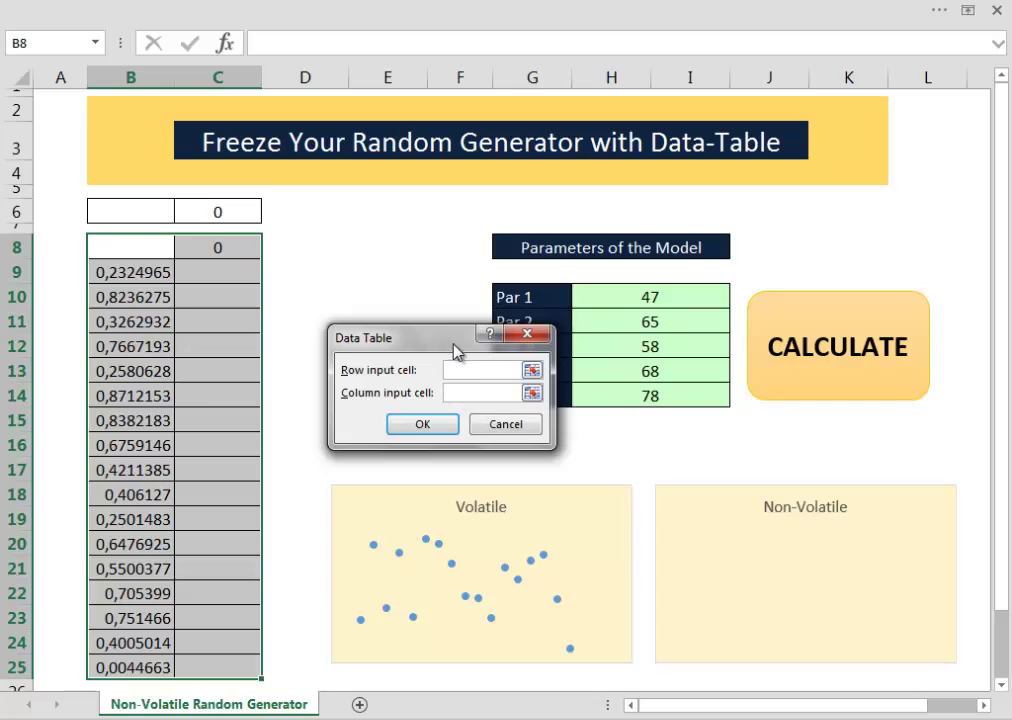
{"action": "left_click_drag", "start_coordinate": [455, 350], "coordinate": [548, 314]}
{"action": "left_click", "coordinate": [561, 357]}
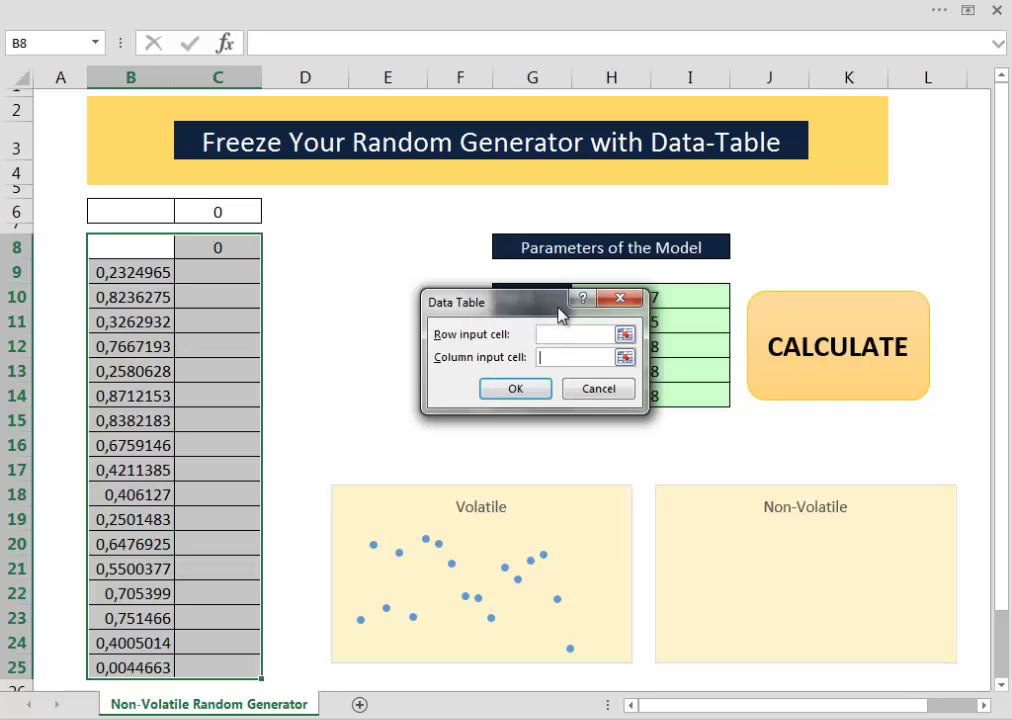
{"action": "left_click", "coordinate": [154, 210]}
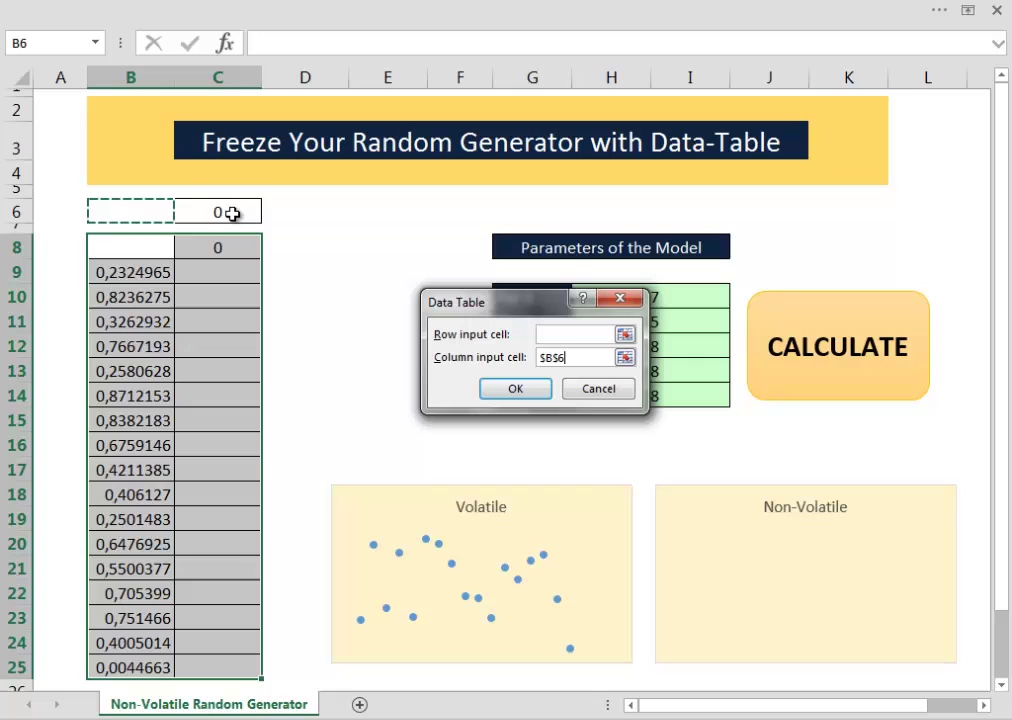
{"action": "left_click", "coordinate": [520, 387]}
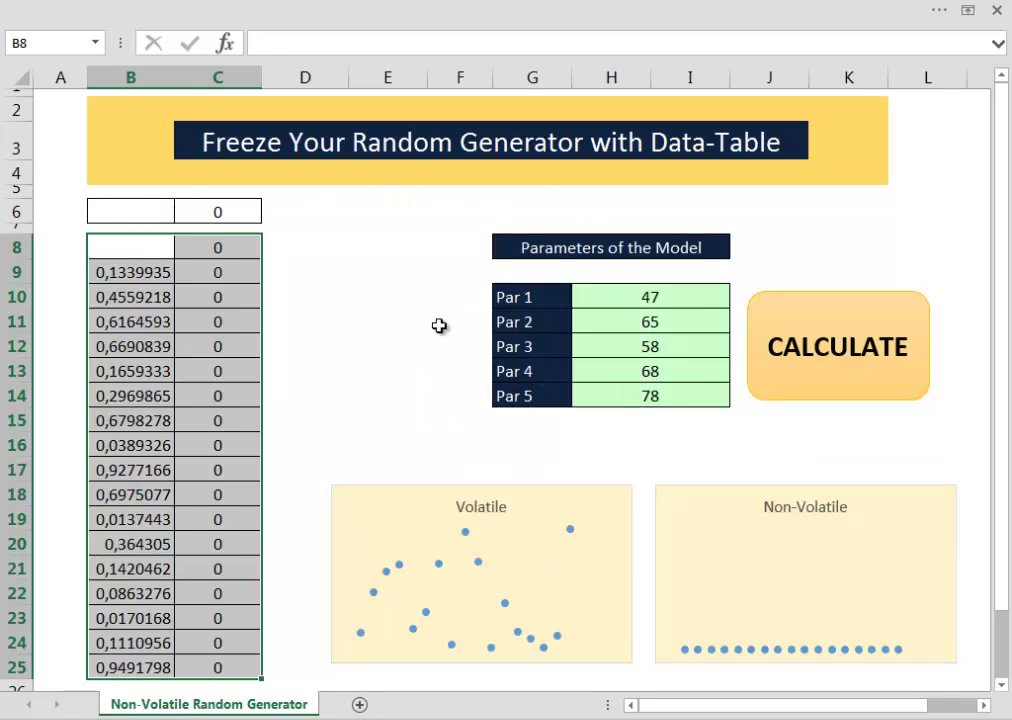
Inspect the {=TABLE(;B6)} results in C9:C25, then recalculate to get new random values
{"action": "mouse_move", "coordinate": [226, 271]}
{"action": "left_mouse_down"}
{"action": "mouse_move", "coordinate": [230, 652]}
{"action": "mouse_move", "coordinate": [226, 271]}
{"action": "left_mouse_up"}
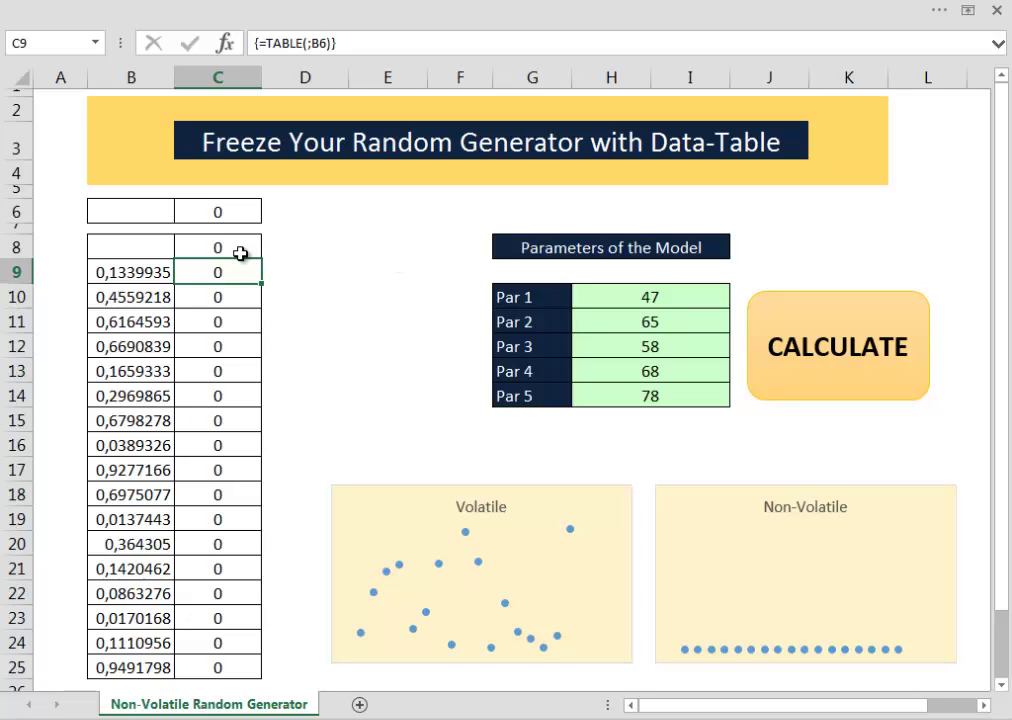
{"action": "left_click", "coordinate": [231, 668], "text": "shift"}
{"action": "left_click", "coordinate": [221, 276]}
{"action": "left_click", "coordinate": [864, 356]}
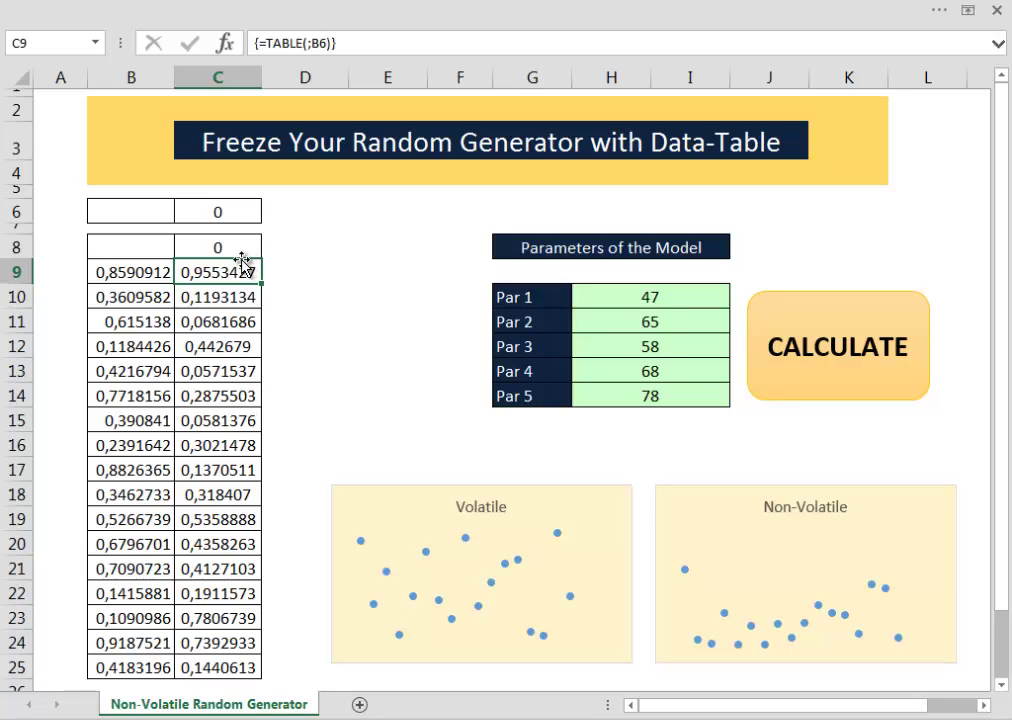
Recommit Par 1, then set Par 2 to 63 and Par 3 to 48
{"action": "left_click", "coordinate": [656, 300]}
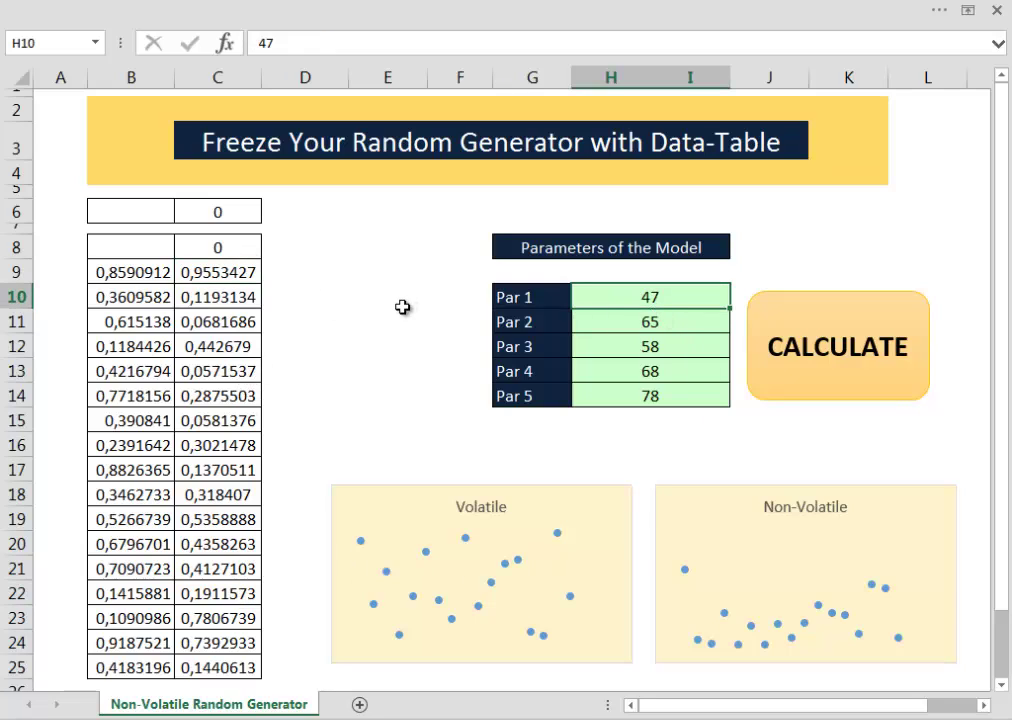
{"action": "key", "text": "F2"}
{"action": "key", "text": "Return"}
{"action": "key", "text": "Down"}
{"action": "type", "text": "63"}
{"action": "key", "text": "Return"}
{"action": "type", "text": "48"}
{"action": "key", "text": "Return"}
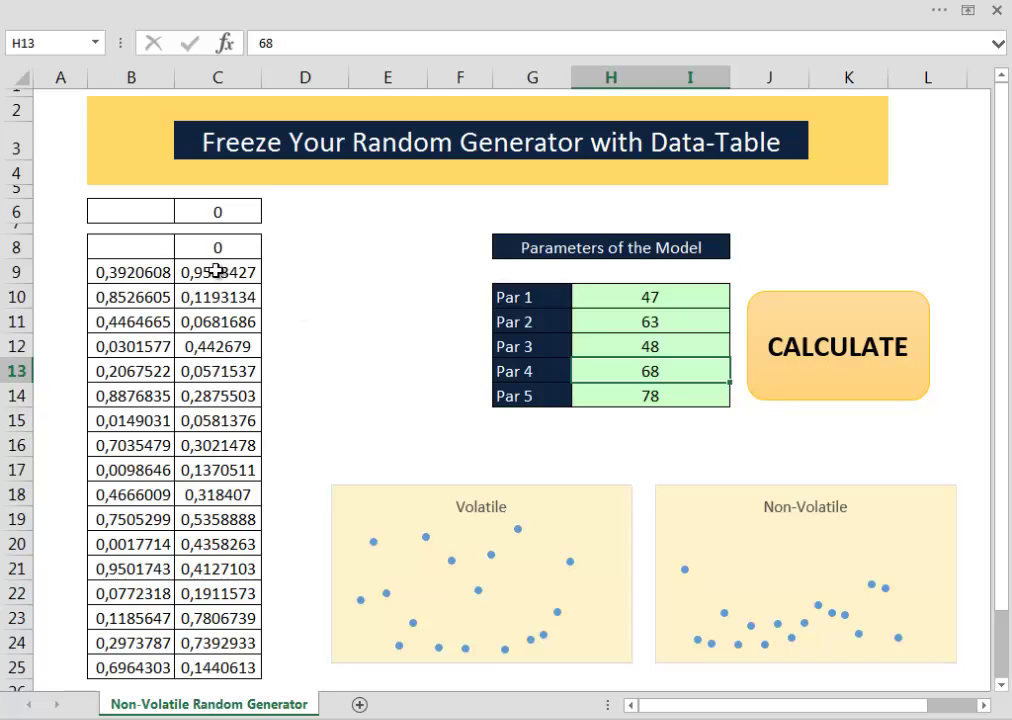
Compare column C's frozen values, still starting 0,9553427, against the changed parameters
{"action": "left_click_drag", "start_coordinate": [218, 270], "coordinate": [222, 660]}
{"action": "left_click", "coordinate": [218, 265]}
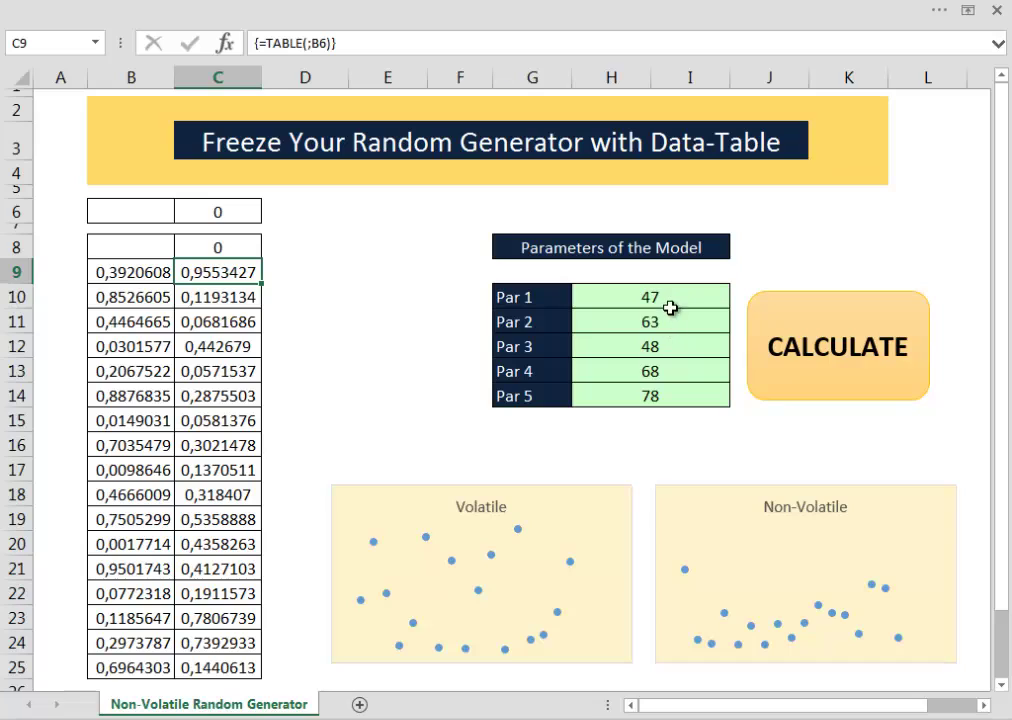
{"action": "mouse_move", "coordinate": [671, 305]}
{"action": "left_mouse_down"}
{"action": "mouse_move", "coordinate": [673, 391]}
{"action": "mouse_move", "coordinate": [666, 300]}
{"action": "left_mouse_up"}
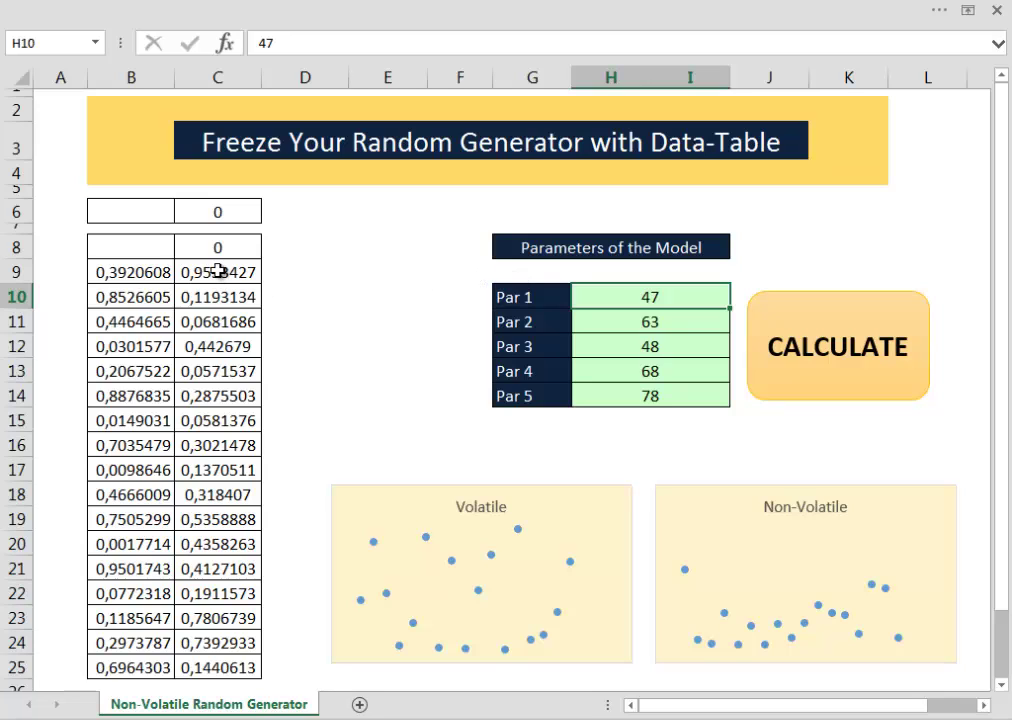
{"action": "left_click_drag", "start_coordinate": [217, 270], "coordinate": [218, 672]}
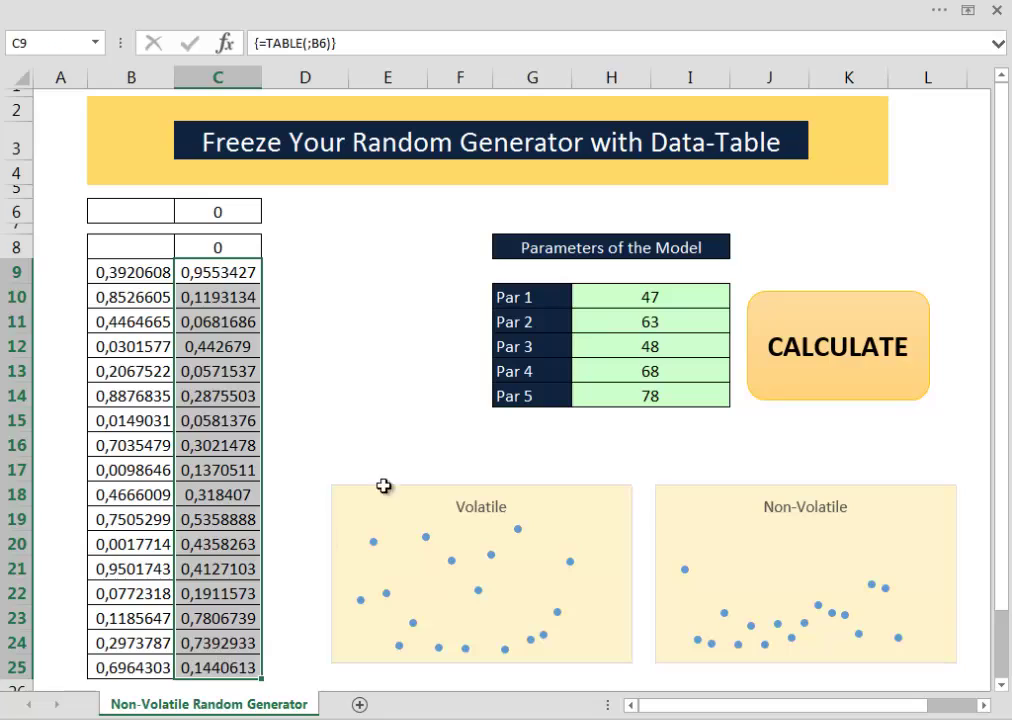
{"action": "left_click", "coordinate": [592, 296]}
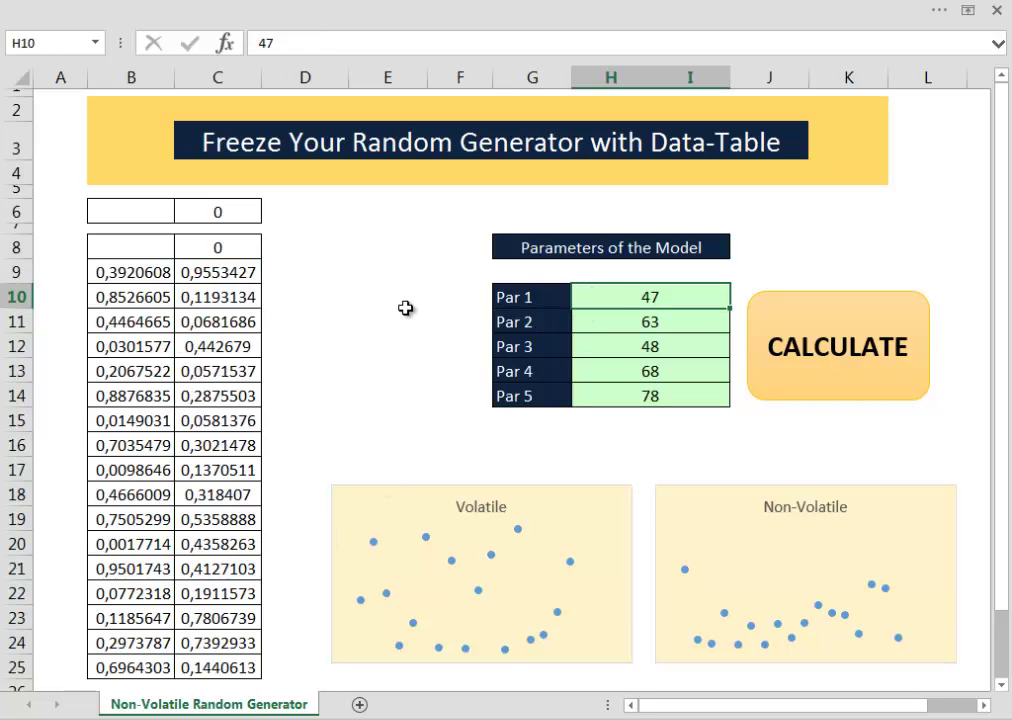